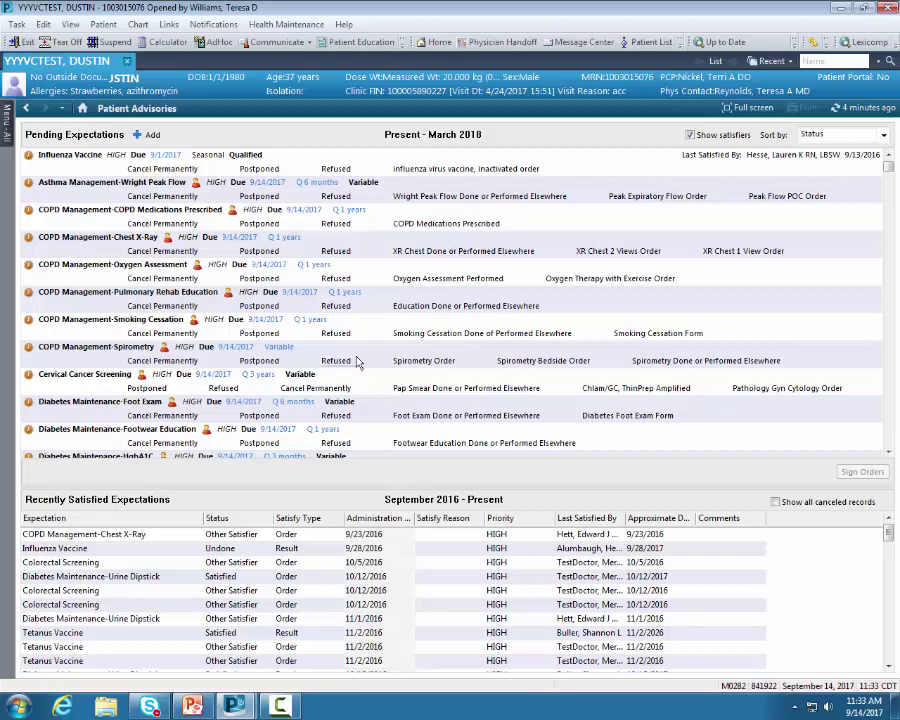
- Return to the Provider View and reopen the Patient Advisories page of the chart
click(25, 109)
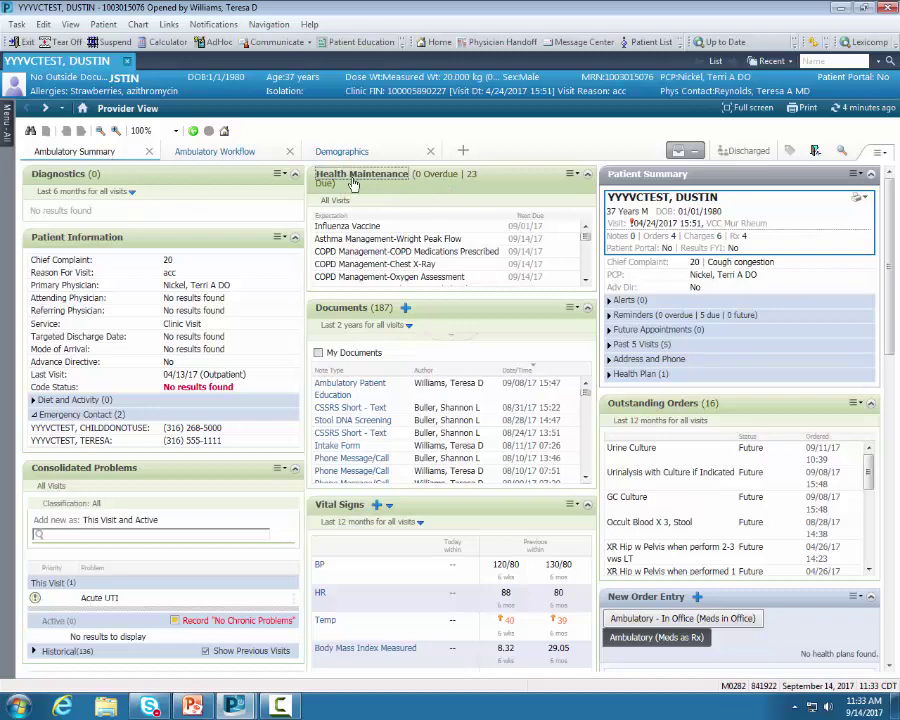
mouse_move(5, 110)
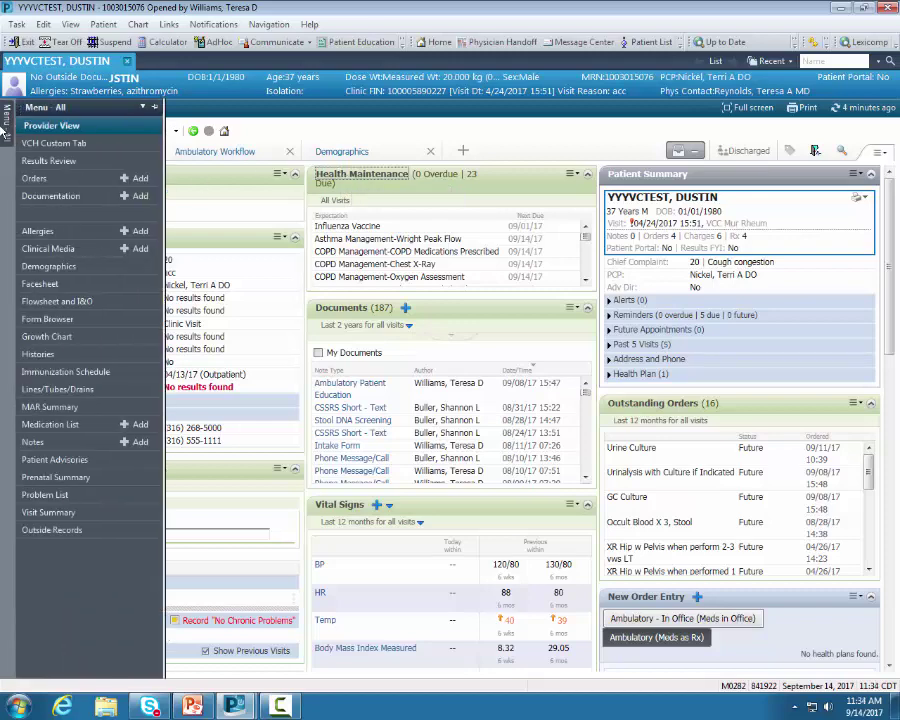
click(66, 460)
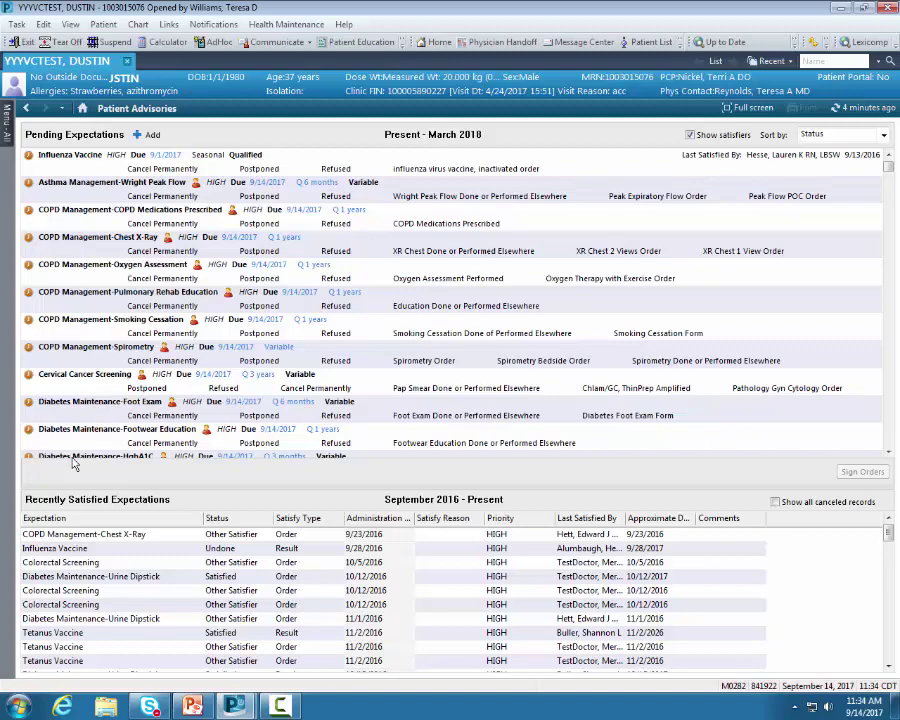
- Return to the Provider View, check the Ambulatory Workflow, and open Health Maintenance from the Ambulatory Summary
click(24, 104)
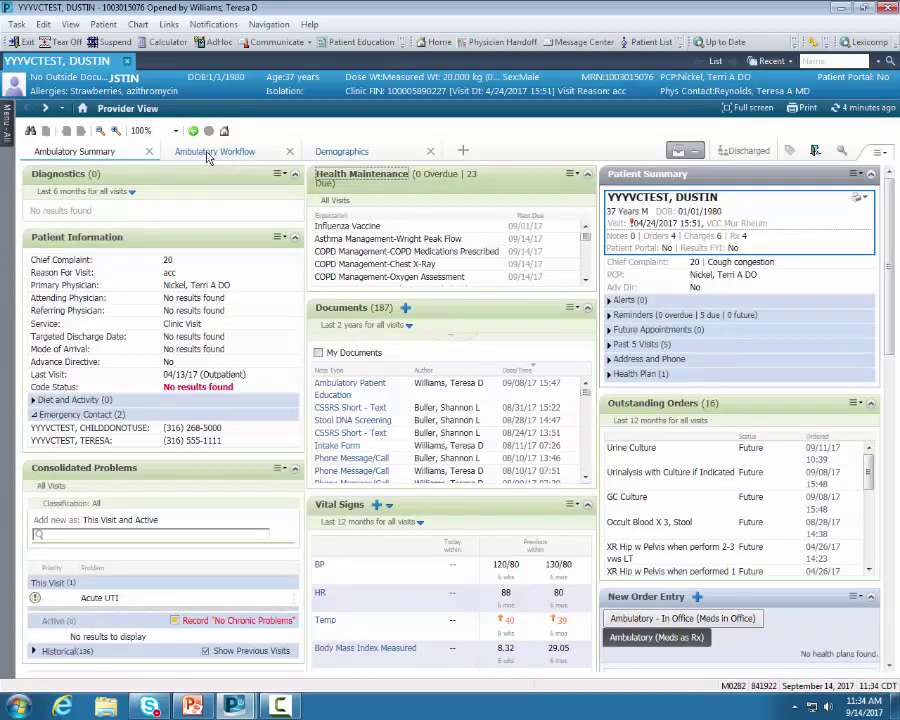
click(208, 152)
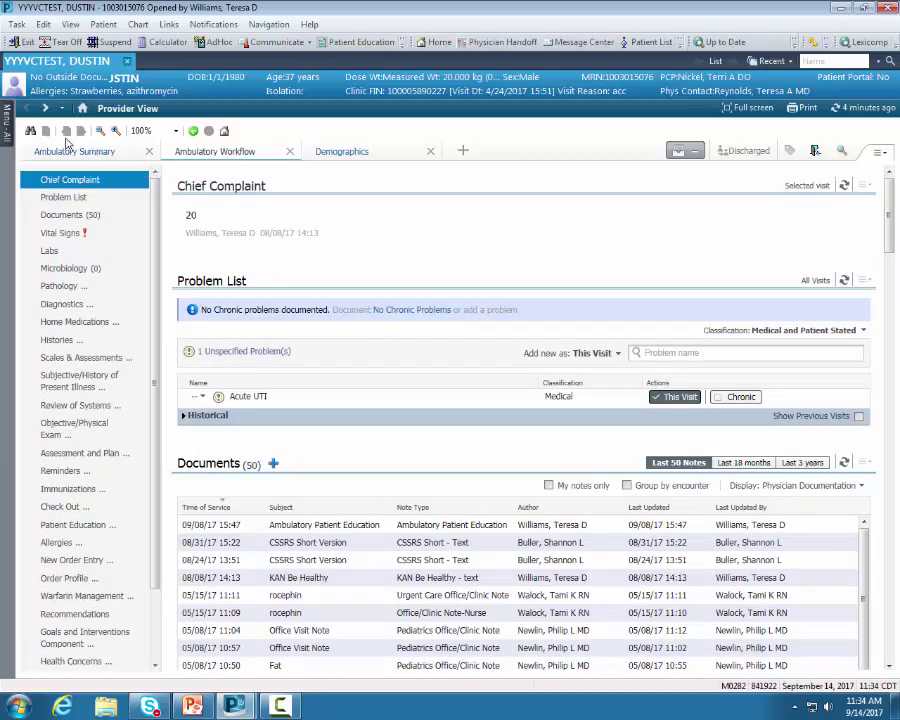
click(74, 154)
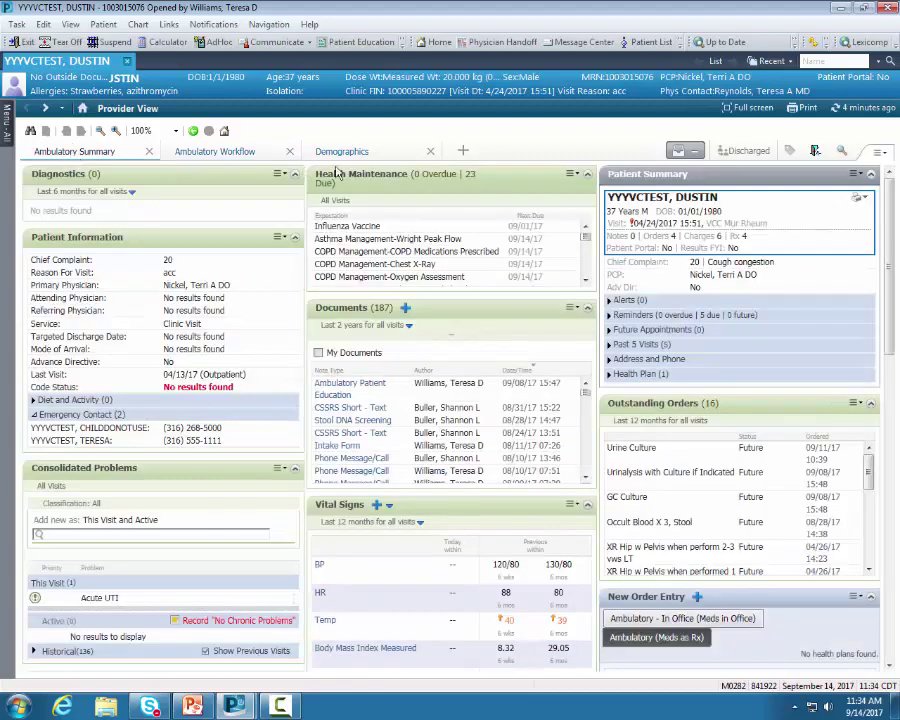
click(362, 174)
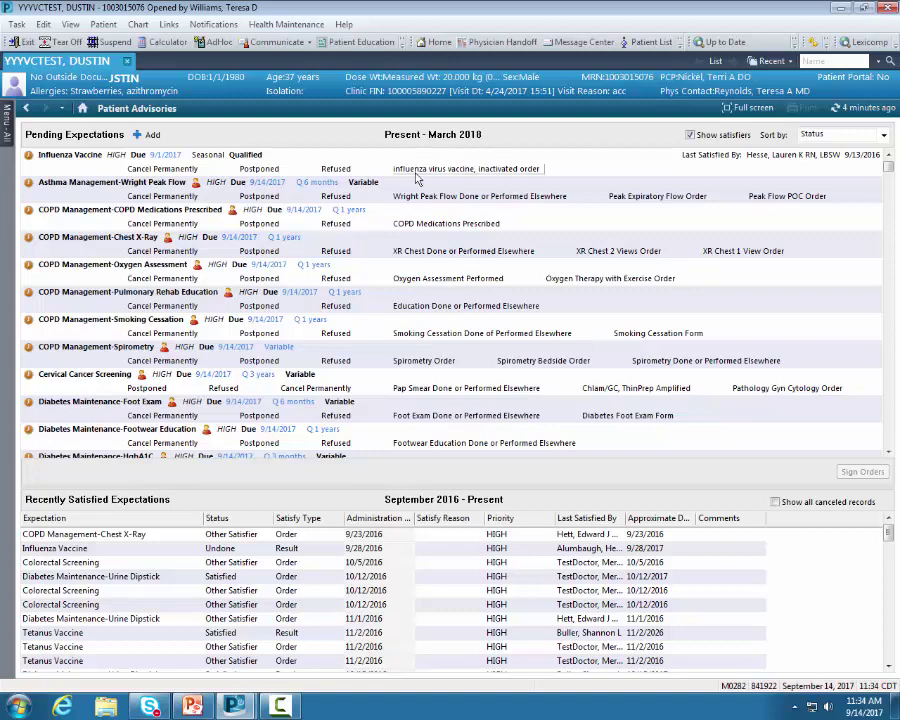
- Hide the satisfiers and show them again, and look through the pending expectations down to Diabetes Screening
click(690, 137)
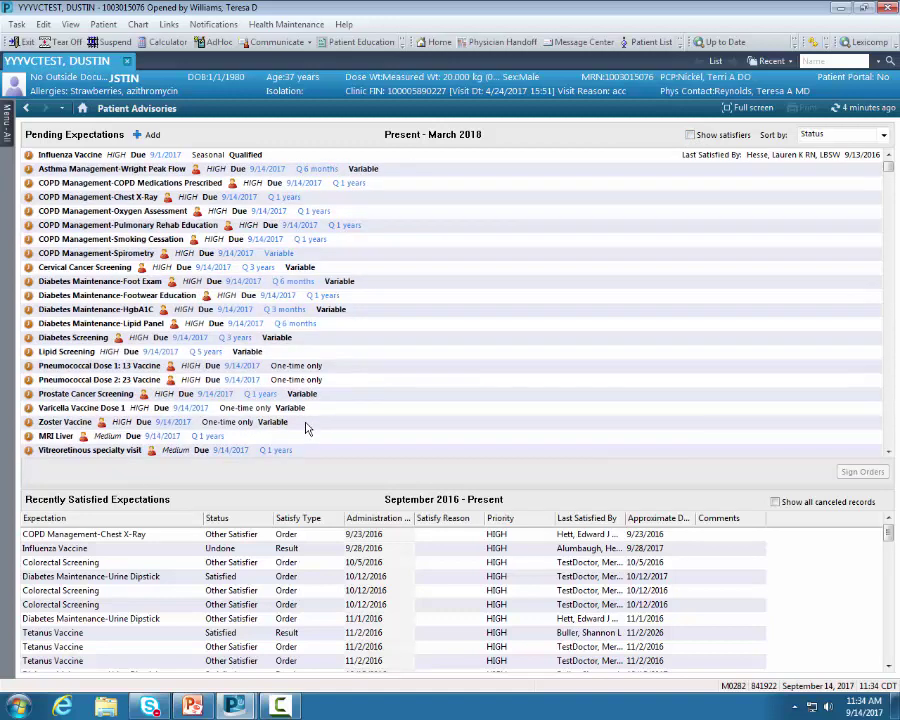
click(690, 136)
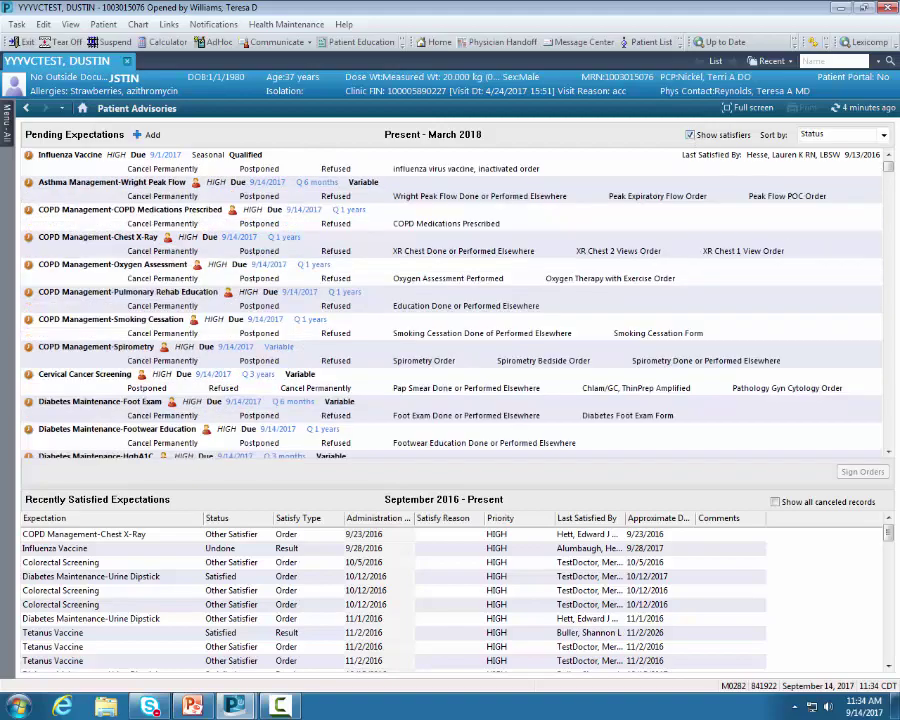
click(889, 453)
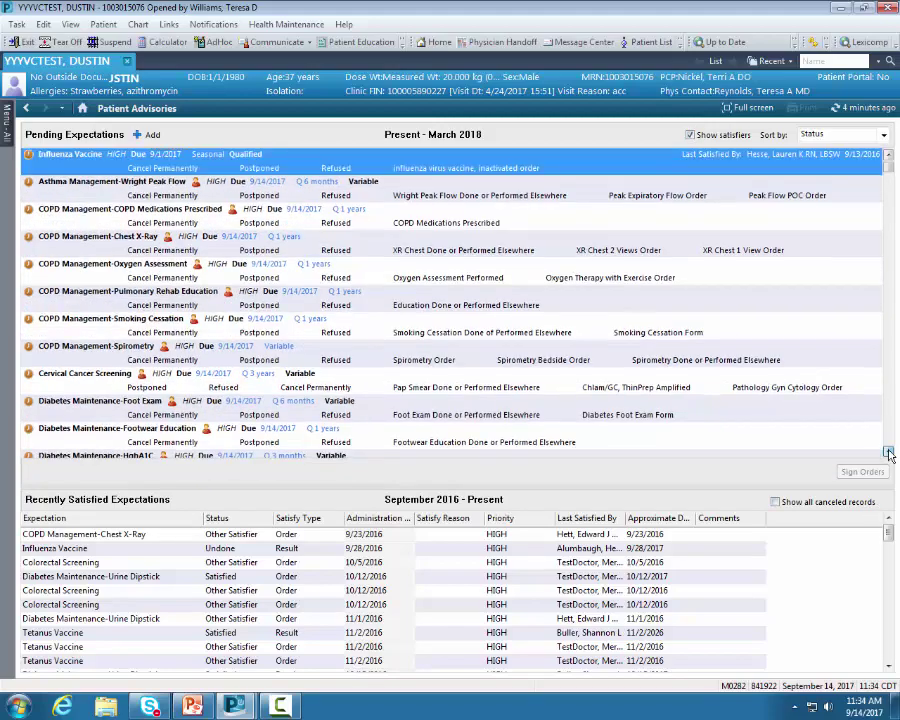
click(889, 453)
click(889, 453)
click(889, 453)
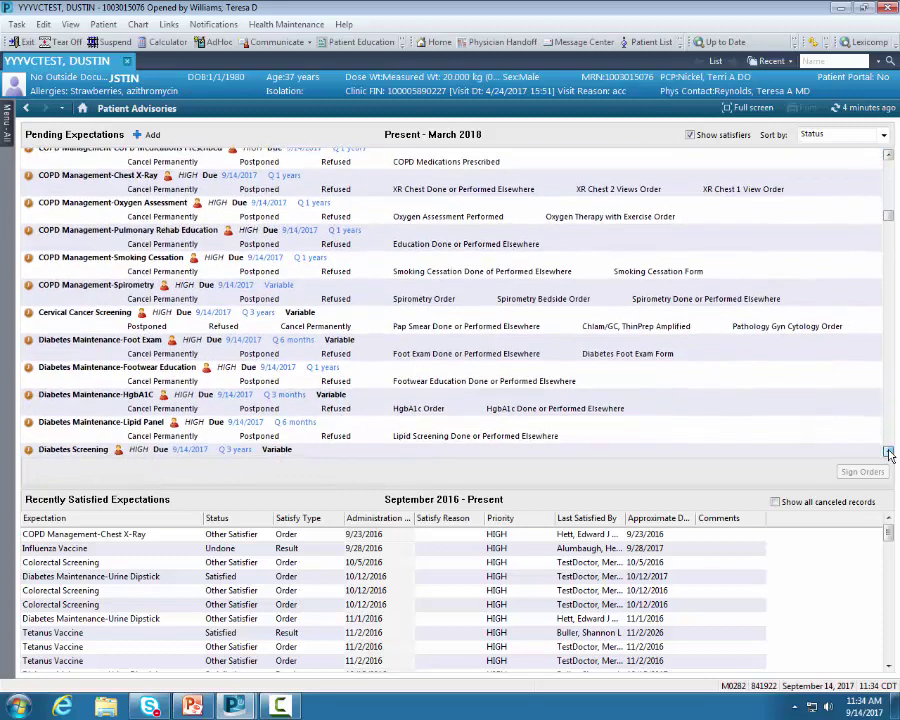
click(889, 453)
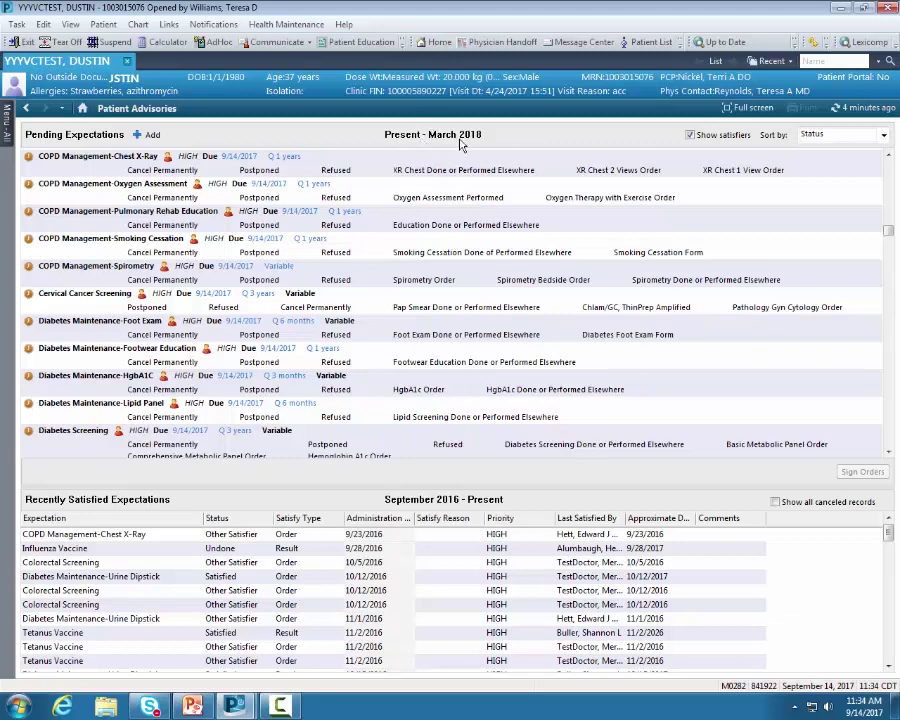
- View the Health Maintenance preferences for time interval, filter type and default sort, and close them without saving
click(291, 27)
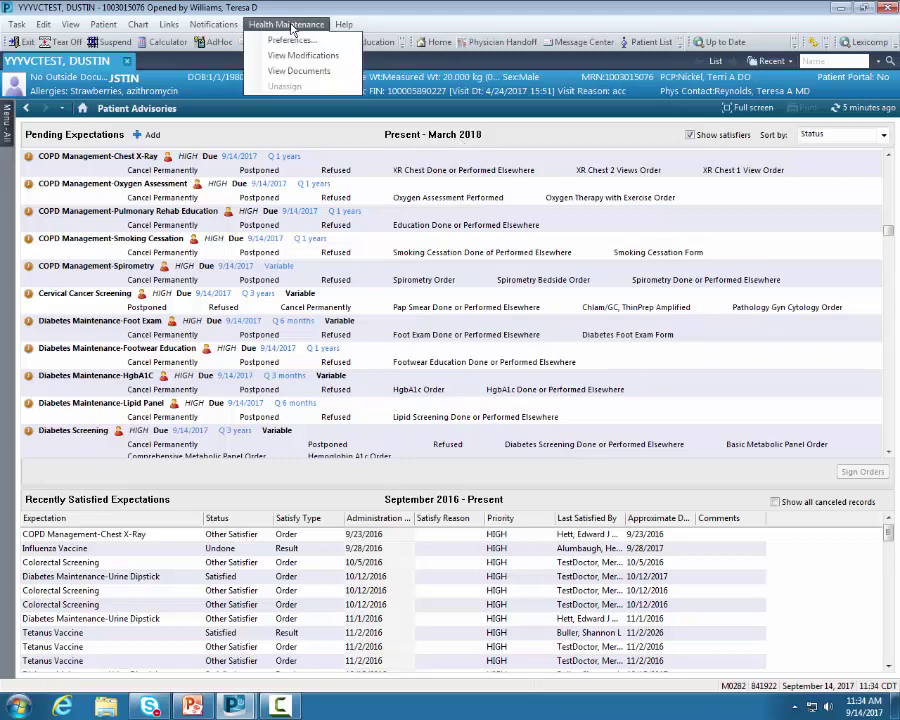
click(295, 38)
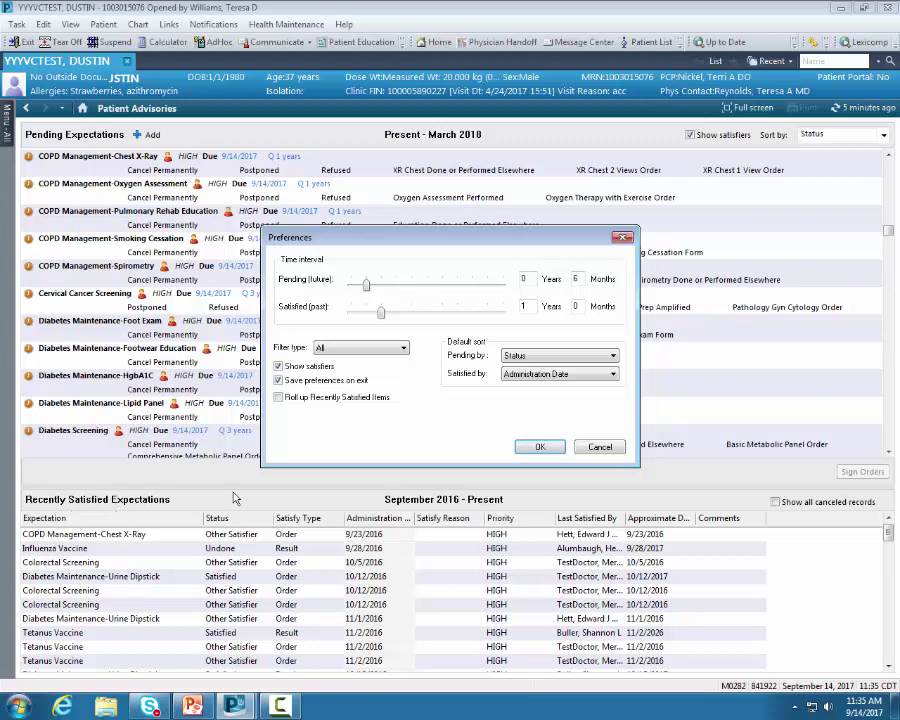
click(604, 447)
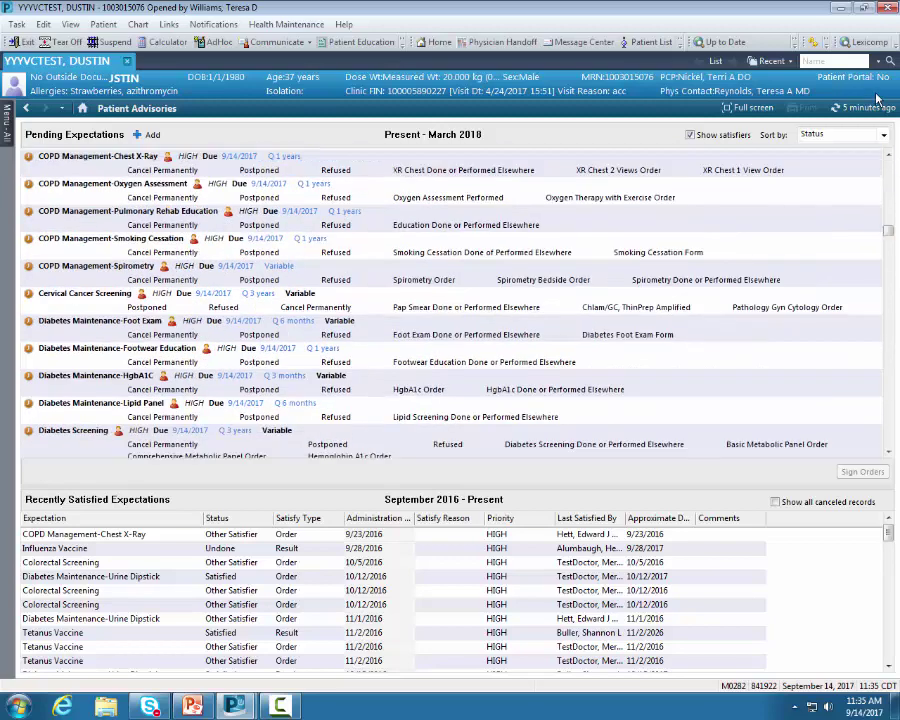
- Permanently cancel the Varicella Vaccine Dose 1 expectation with the reason "Already had disease"
scroll(892, 169, up, 3)
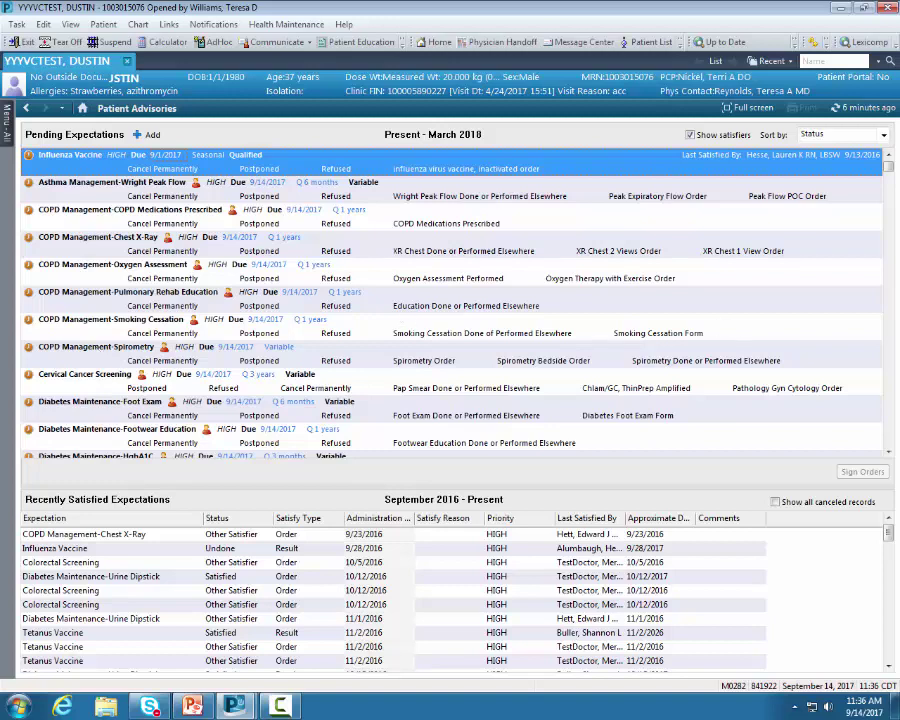
click(889, 445)
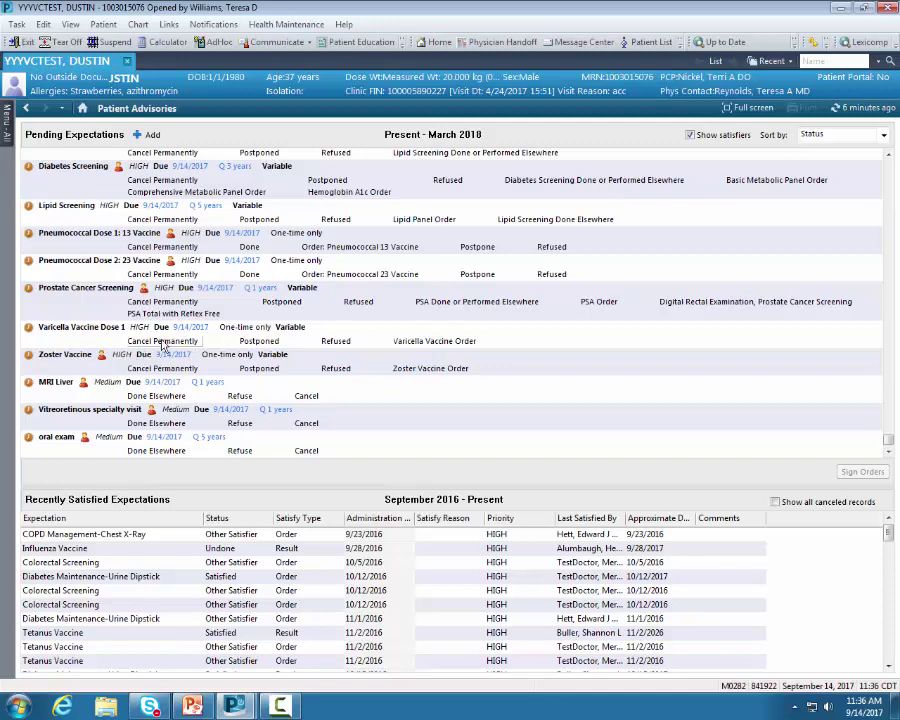
click(166, 341)
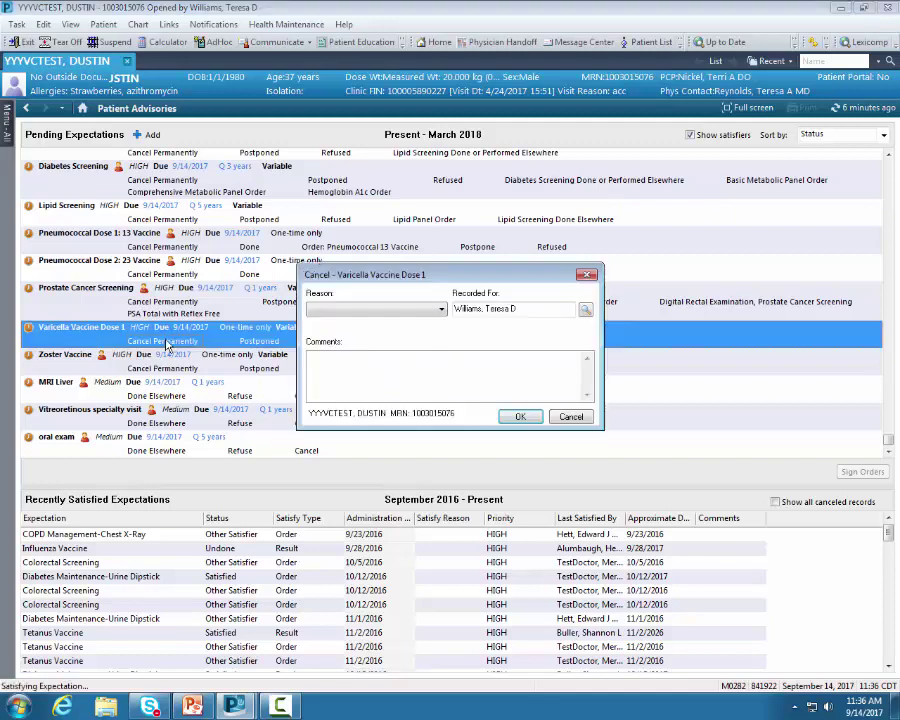
click(442, 311)
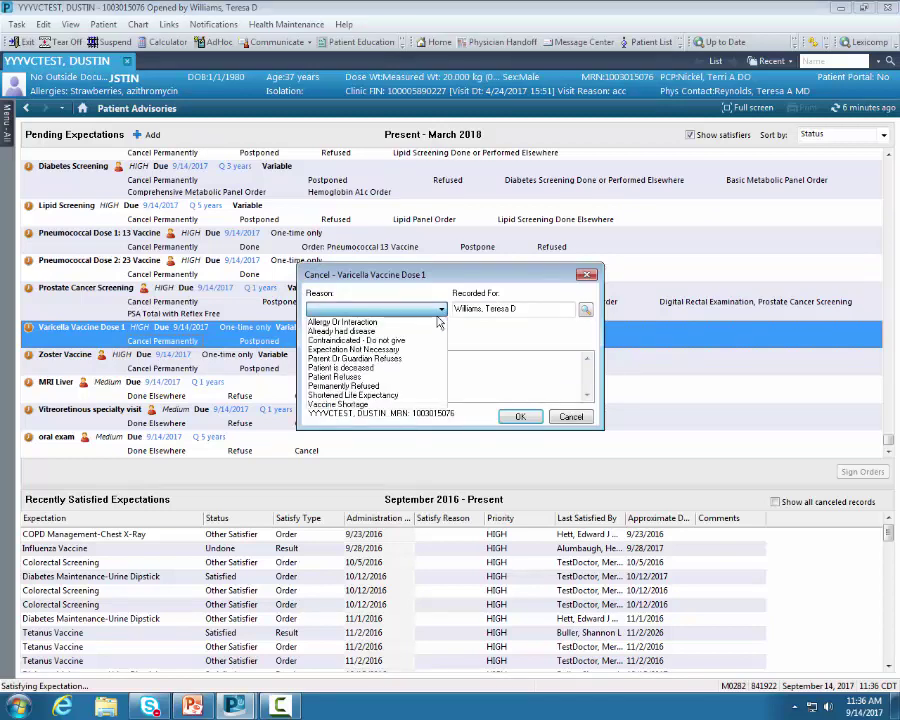
click(430, 331)
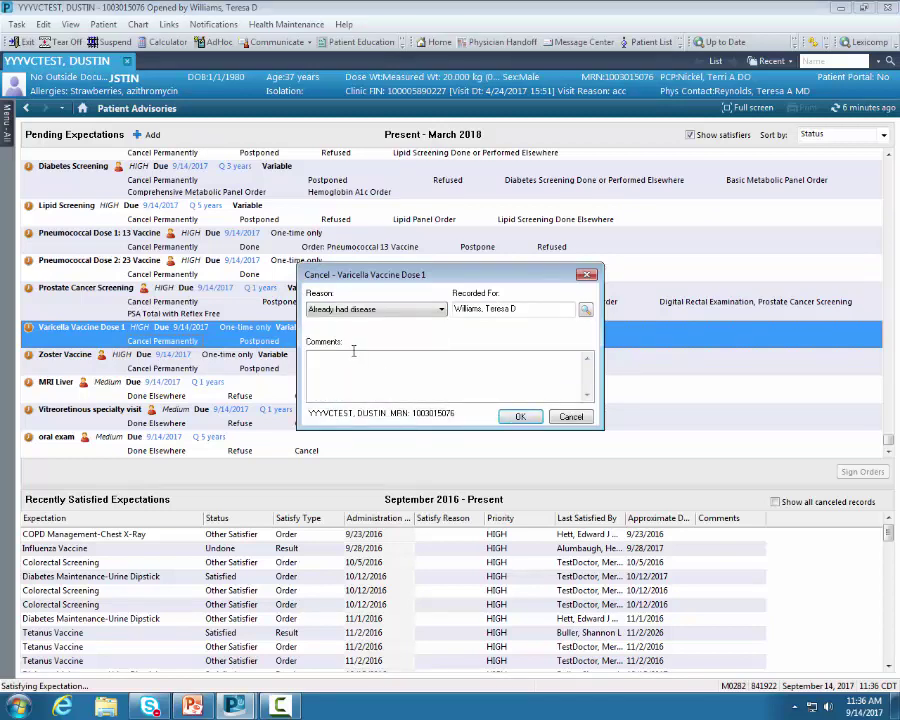
click(520, 416)
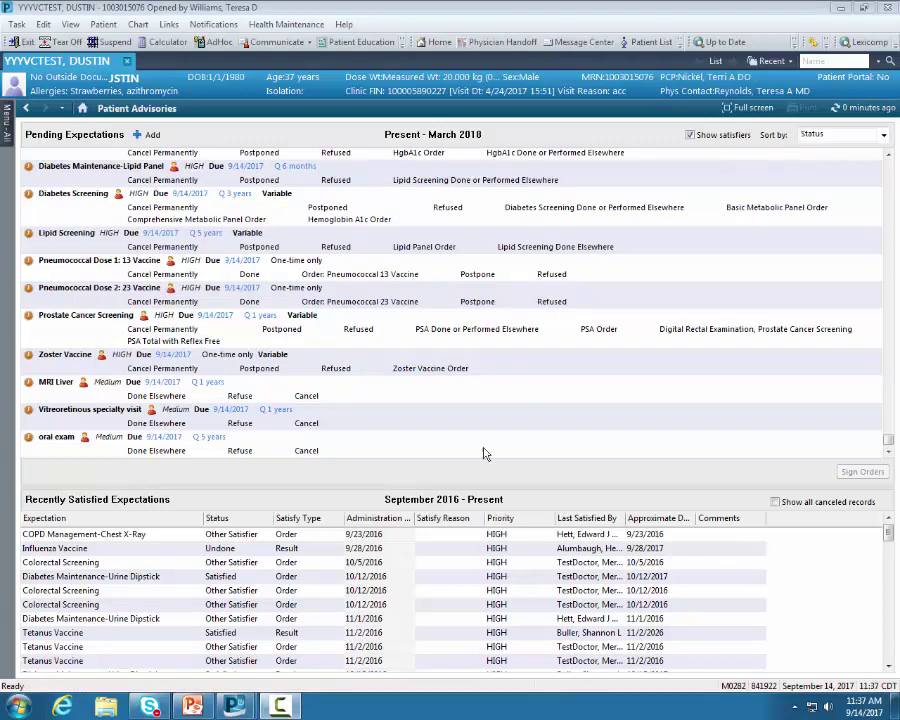
- Set the frequency of the Lipid Screening expectation to 1 year
click(208, 234)
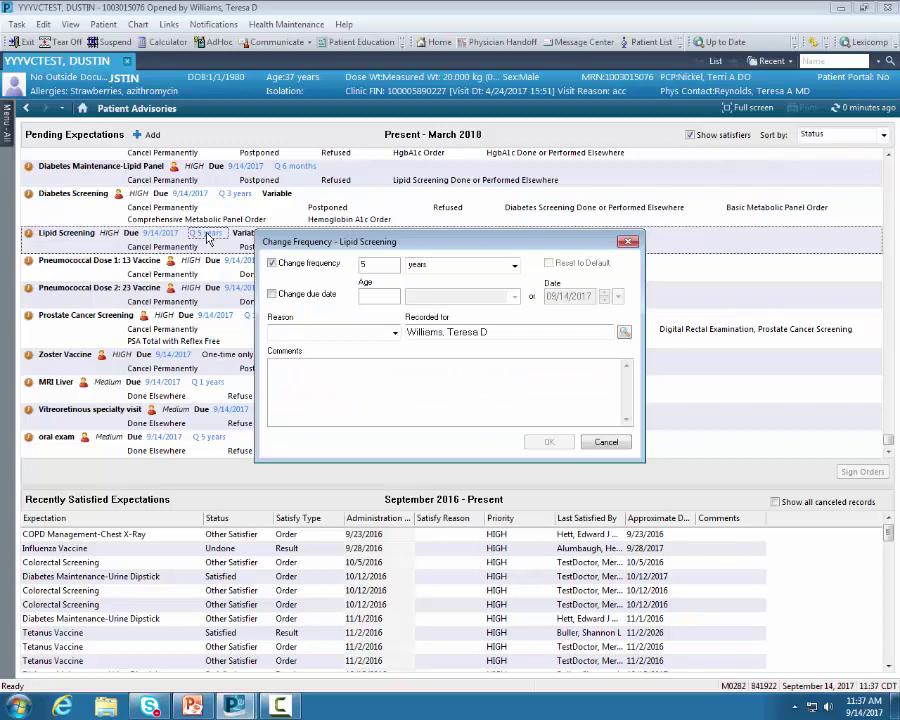
double_click(372, 264)
text(1)
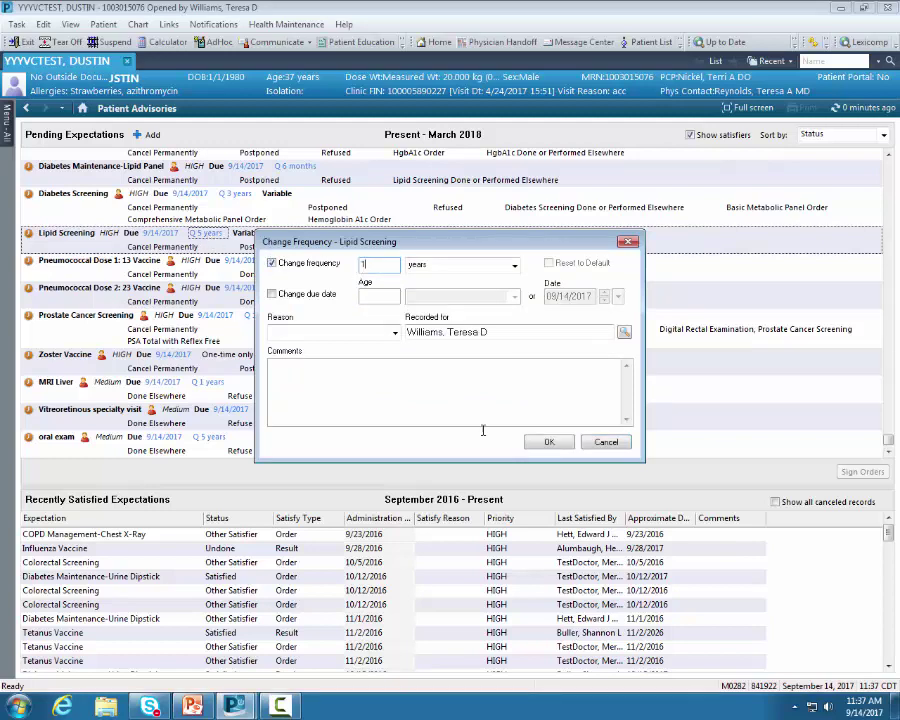
click(556, 448)
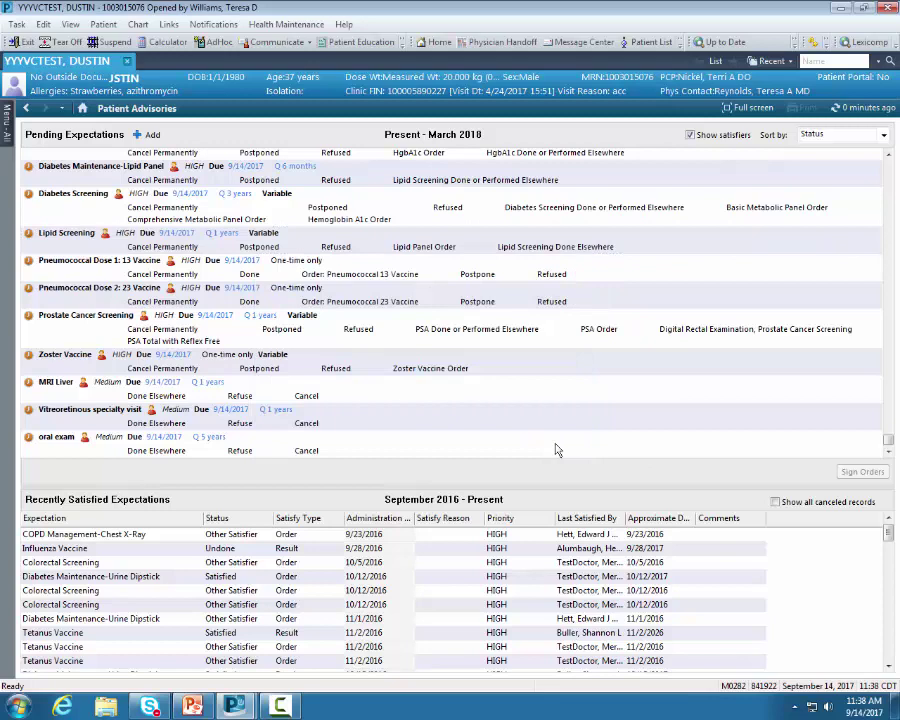
click(291, 25)
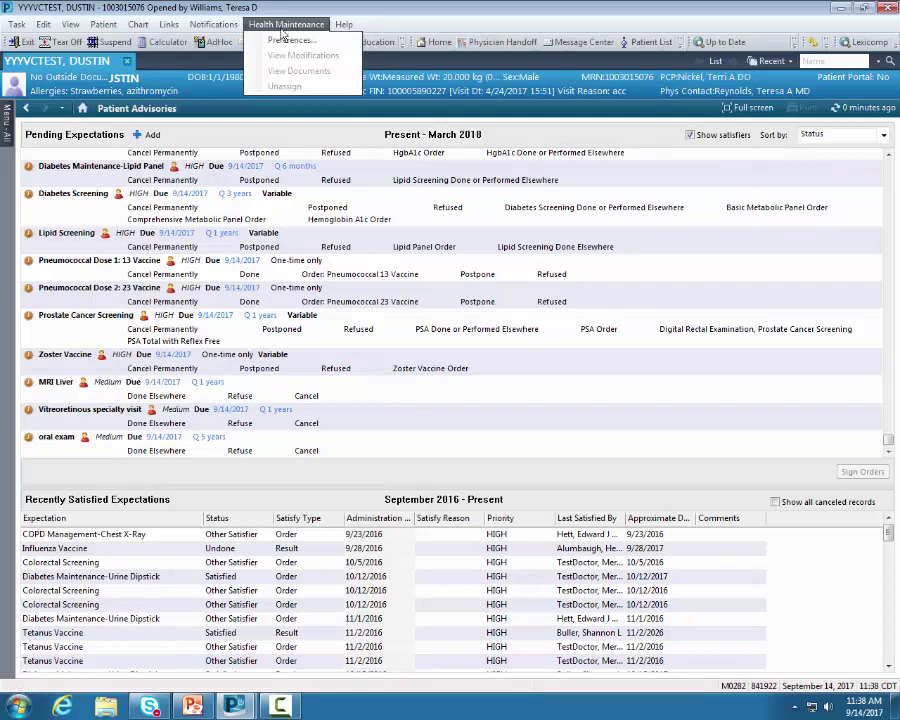
click(290, 24)
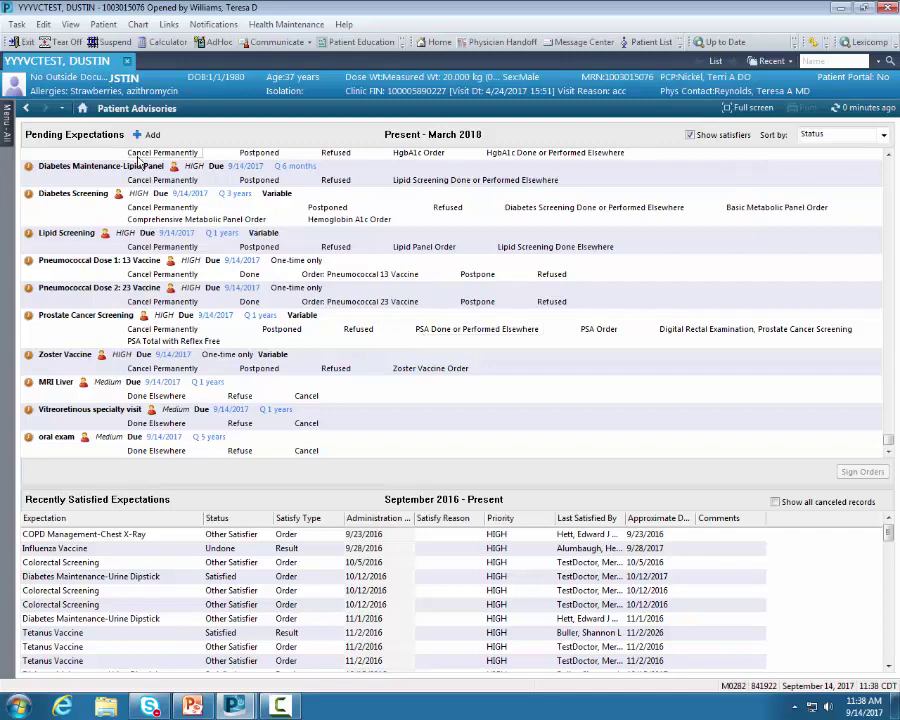
- Switch to ValueBasedEducation.pptx in PowerPoint and start its slide show from the beginning
mouse_move(190, 706)
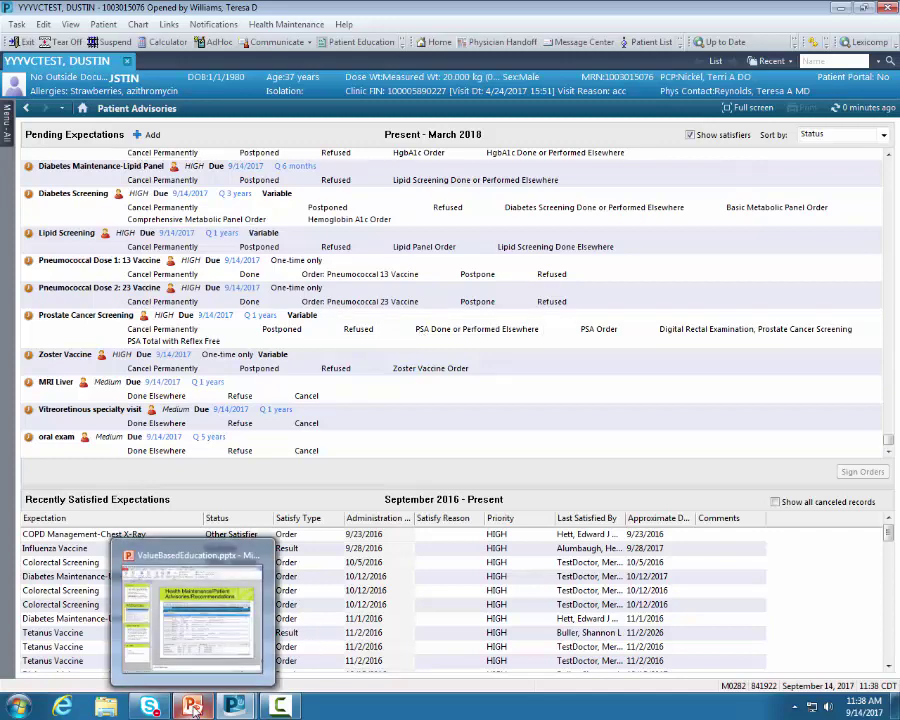
click(168, 656)
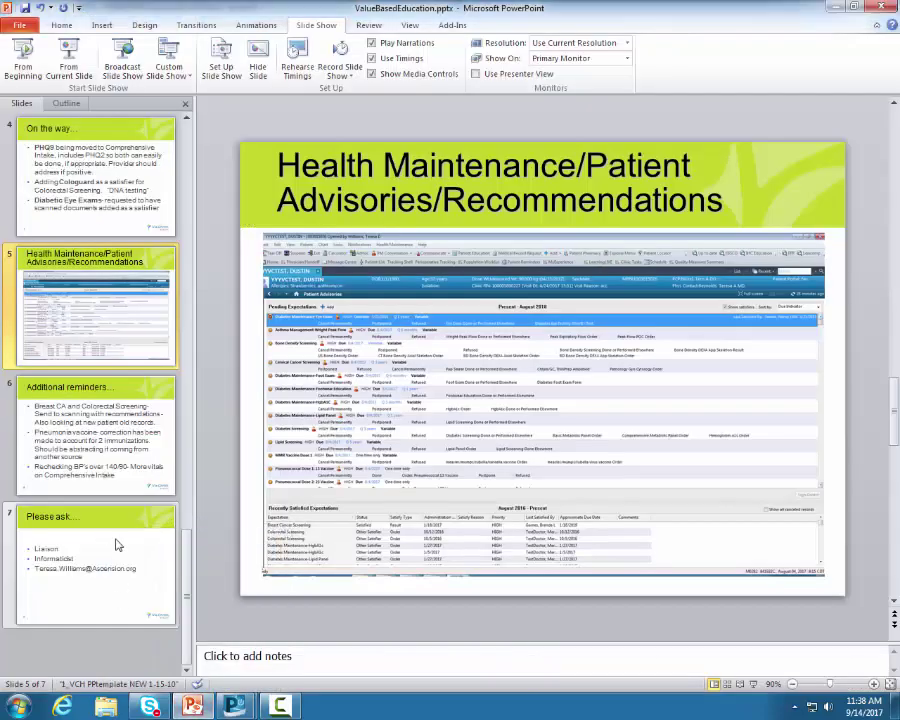
click(130, 452)
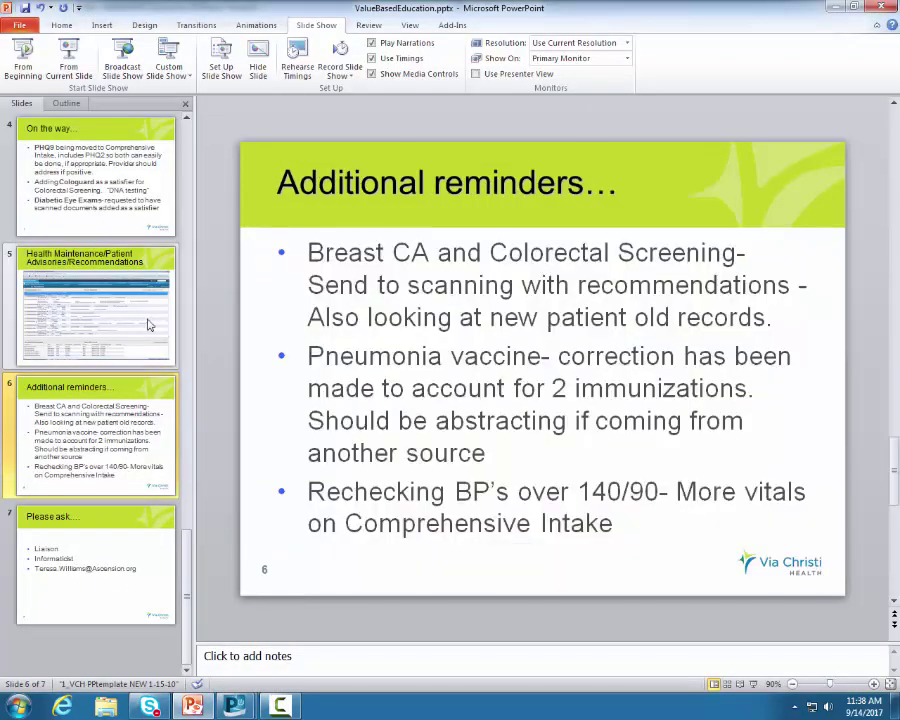
click(24, 58)
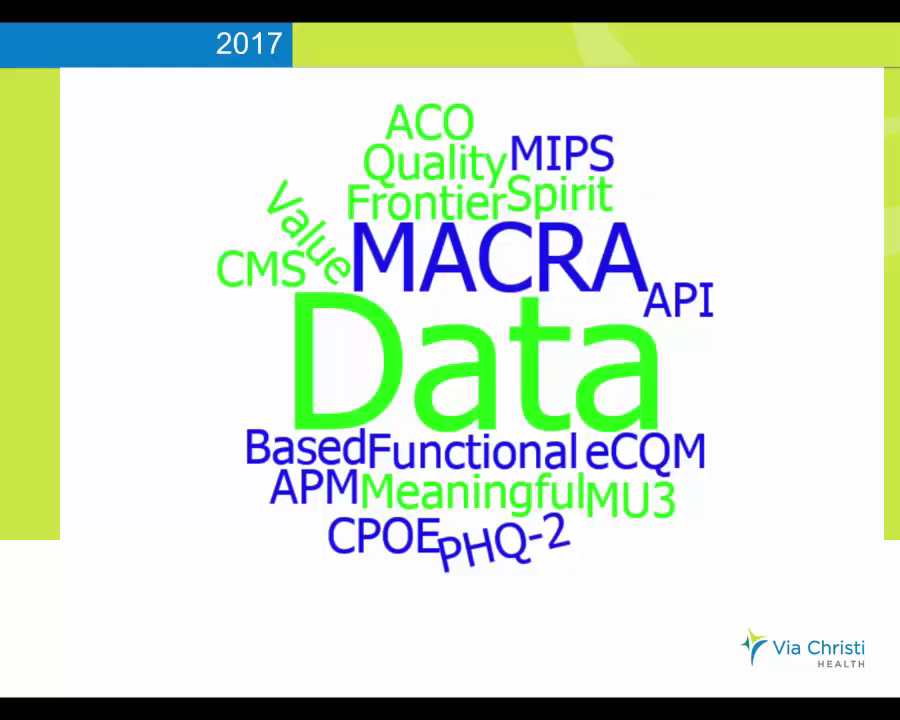
- Advance the slide show to slide 6, "Additional reminders…"
click(81, 686)
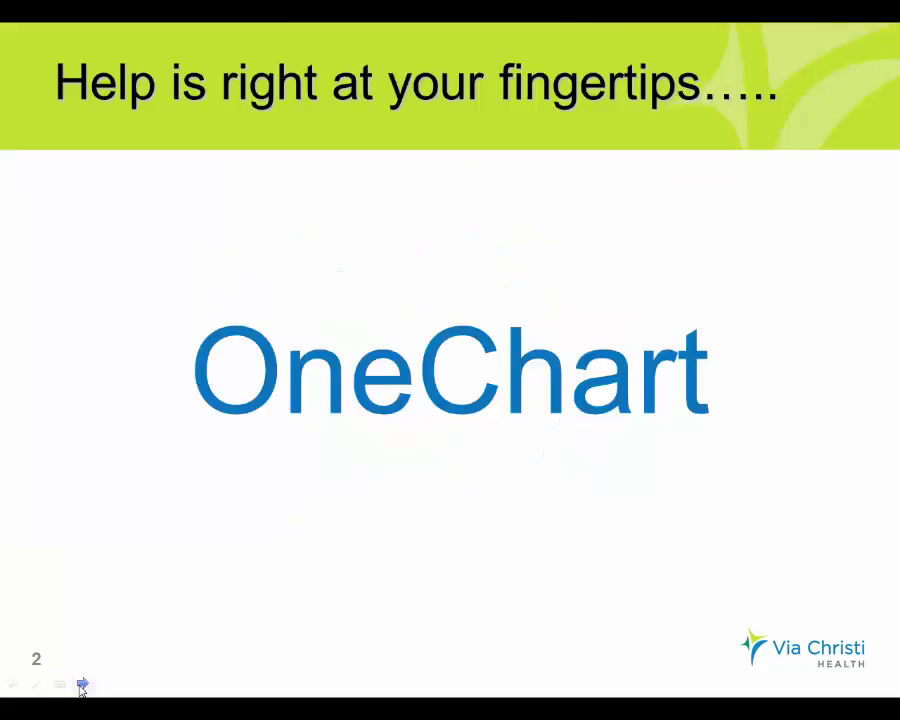
click(81, 686)
click(81, 686)
click(82, 686)
click(82, 686)
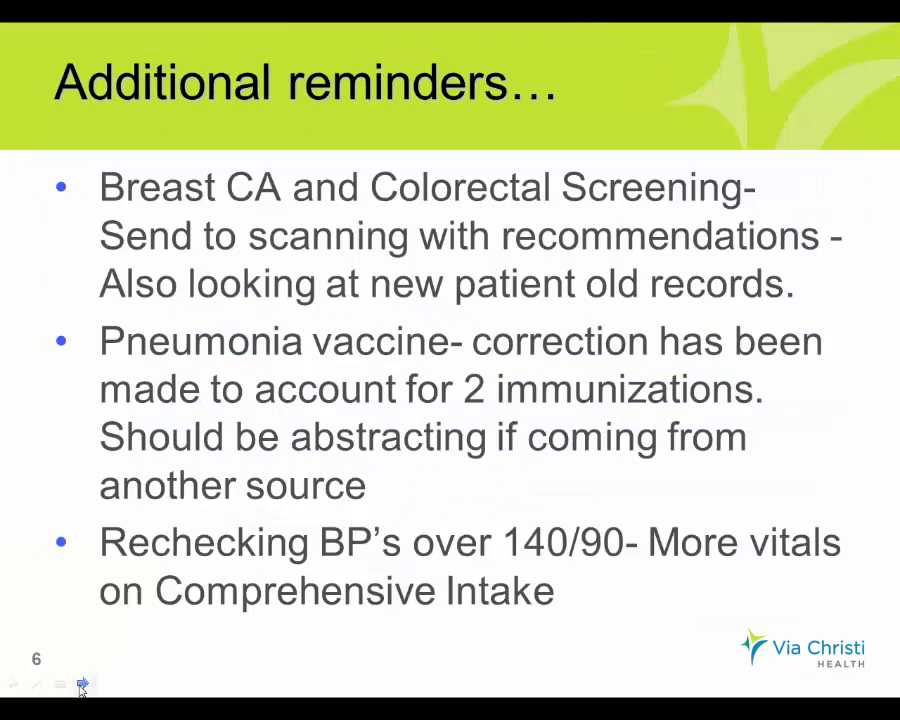